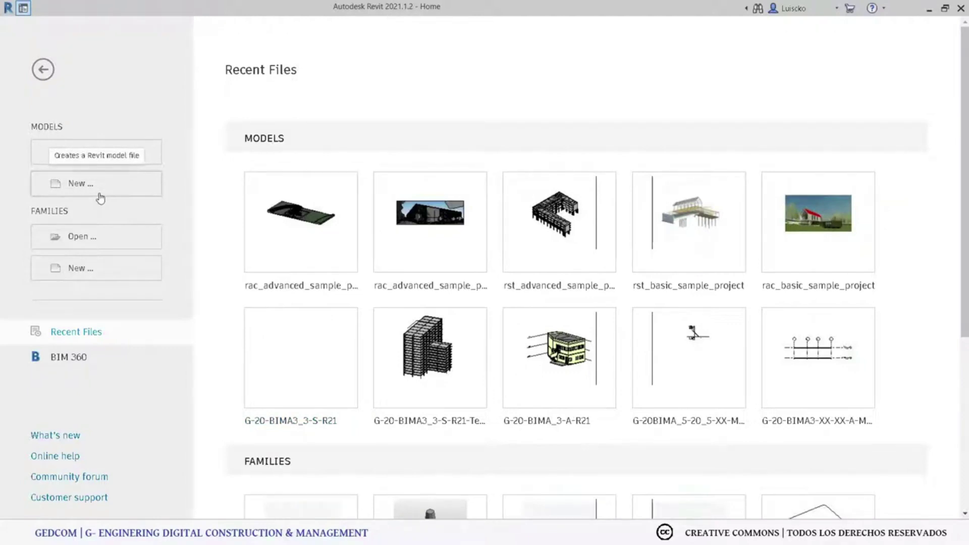
Create a new Revit project, Project1, from the Imperial-Construction Template.
click(100, 198)
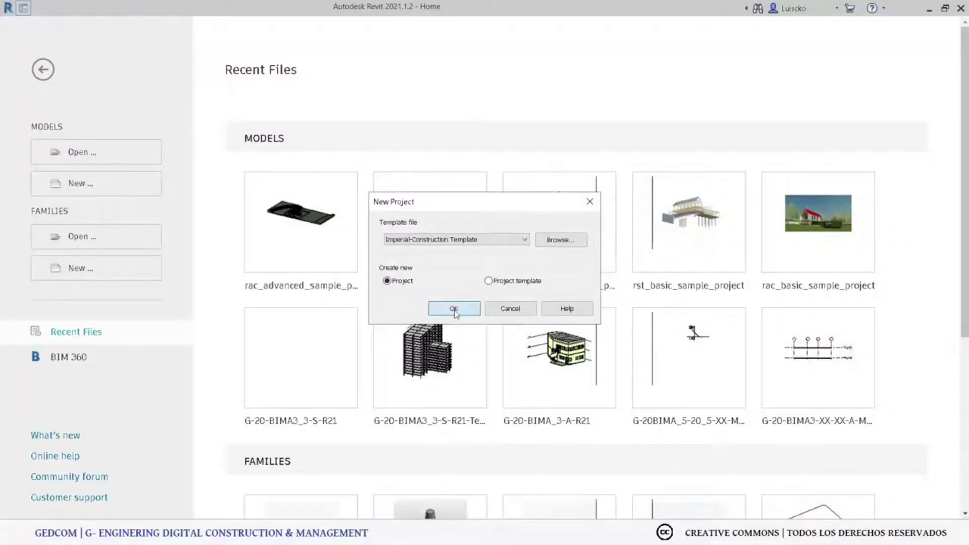
click(454, 309)
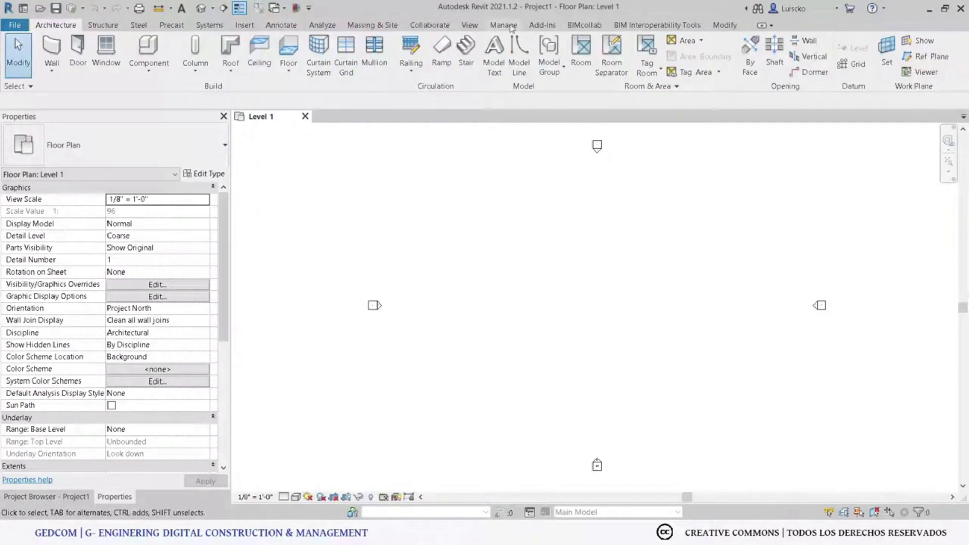
click(512, 27)
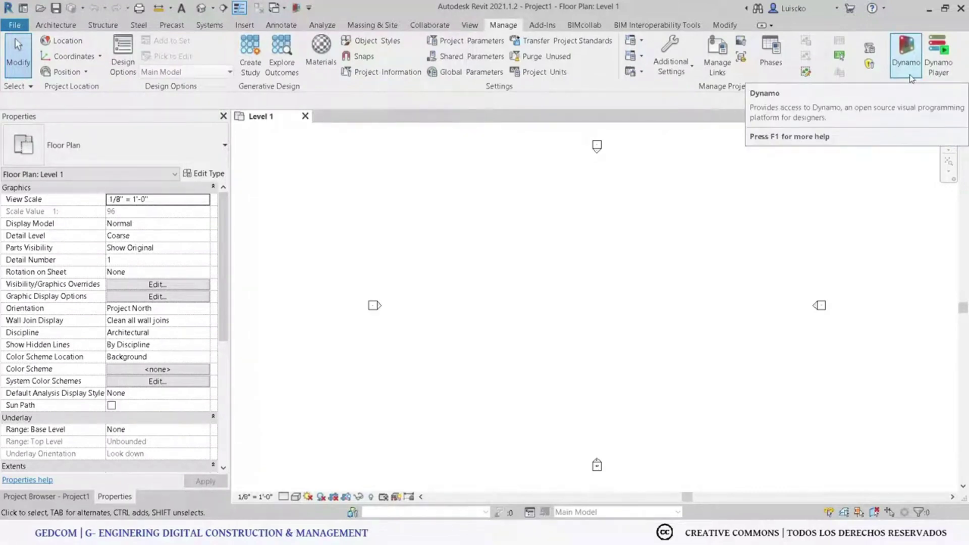
Launch Dynamo 2.6.1 from Revit and page through the Getting Started slides before closing them.
click(907, 61)
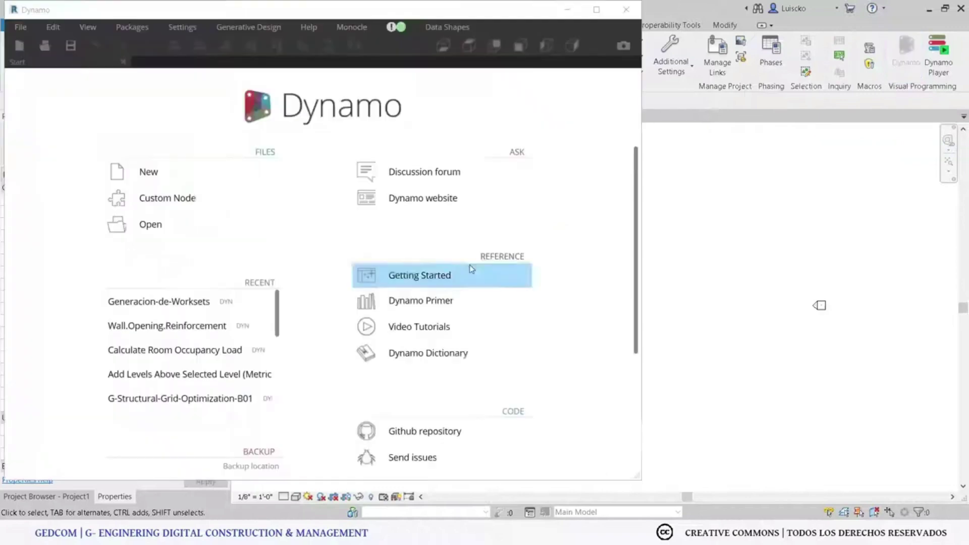
click(309, 28)
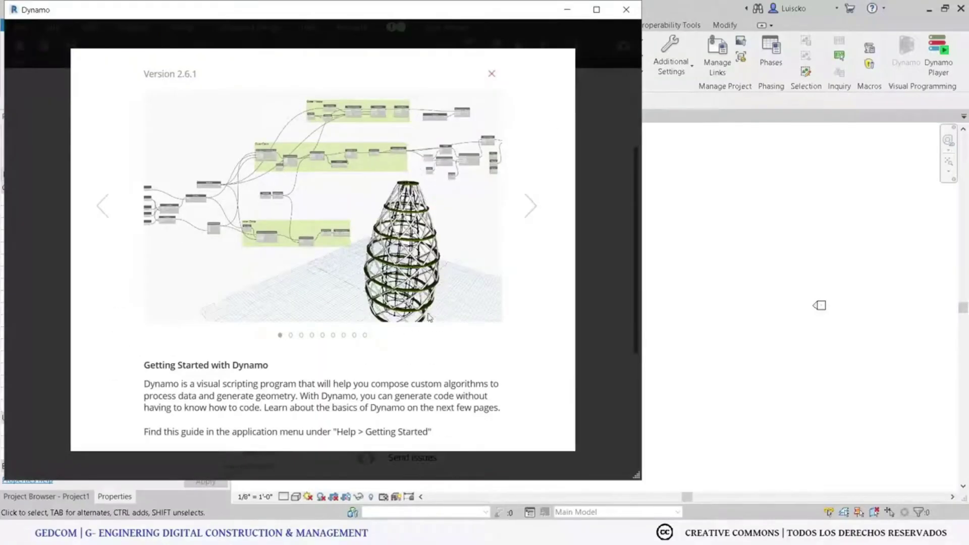
click(529, 217)
click(529, 216)
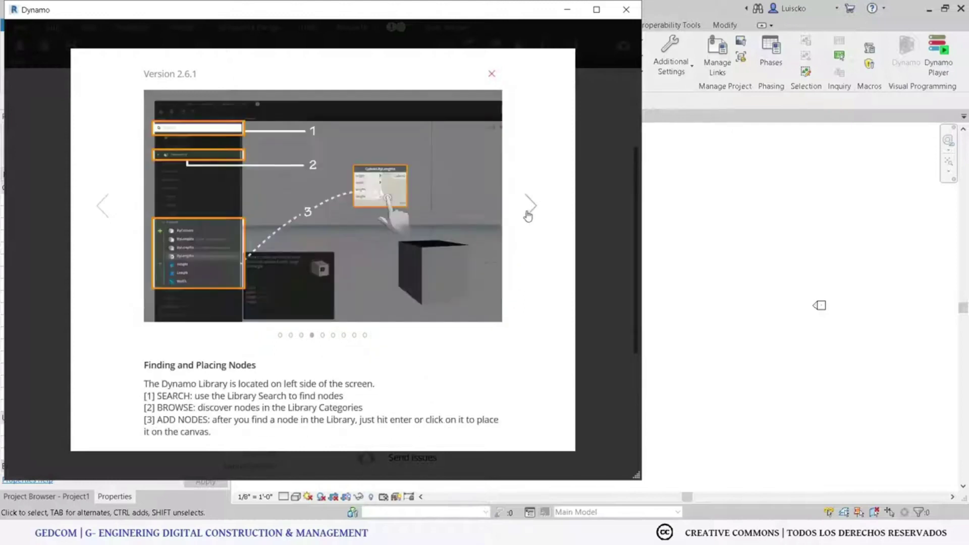
click(533, 203)
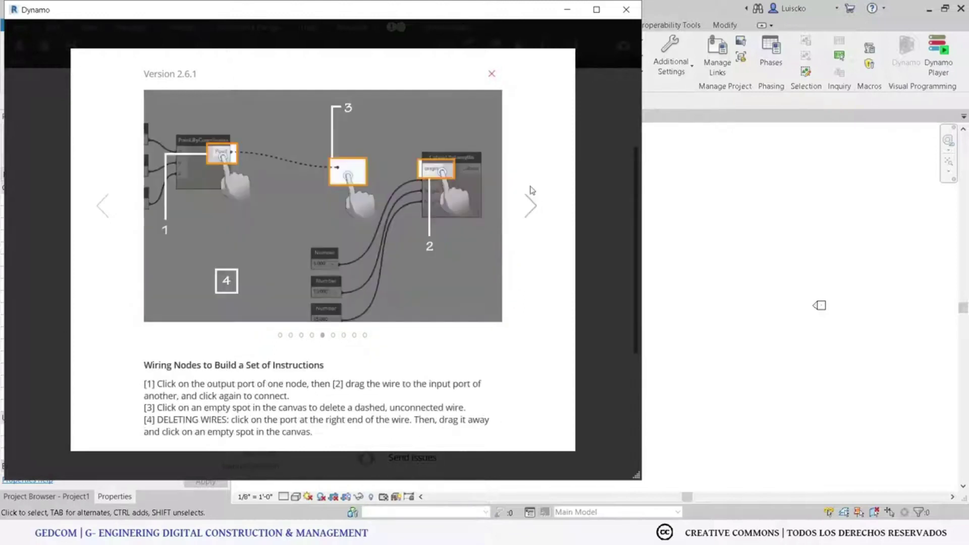
click(492, 74)
click(182, 27)
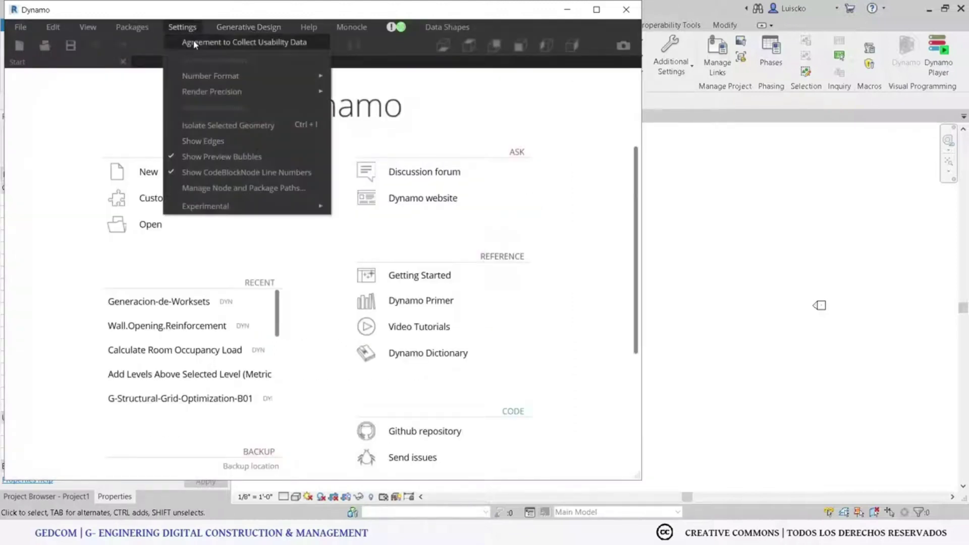
click(195, 44)
scroll(323, 283, down, 1)
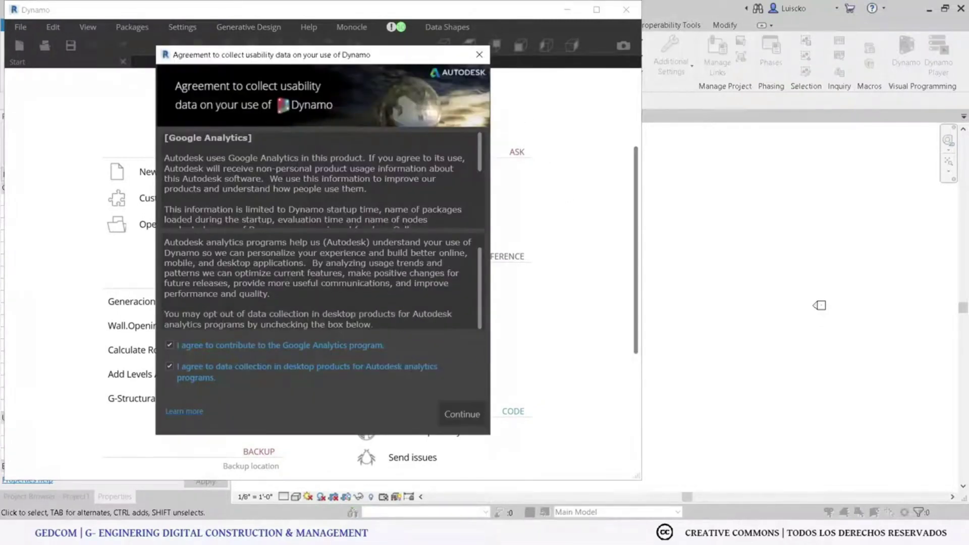
scroll(324, 192, down, 3)
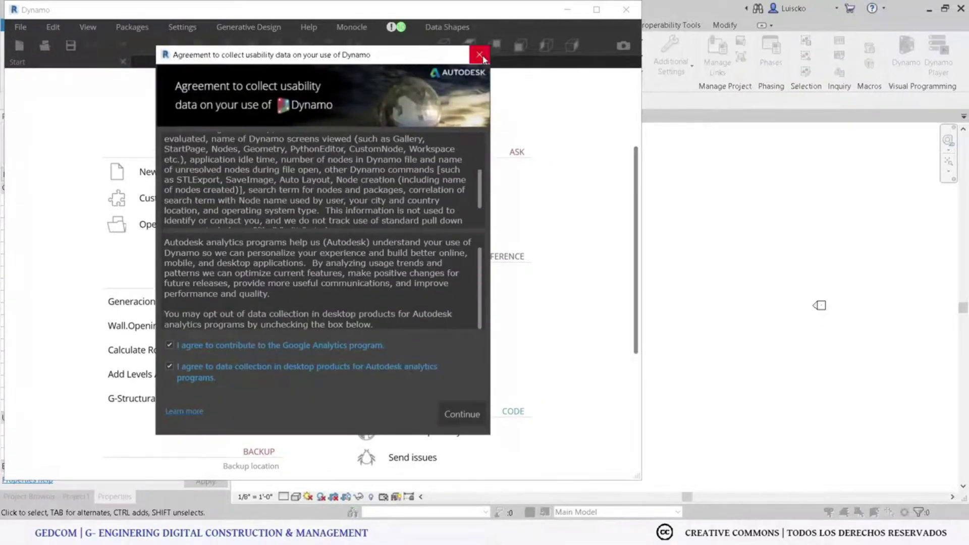
click(479, 54)
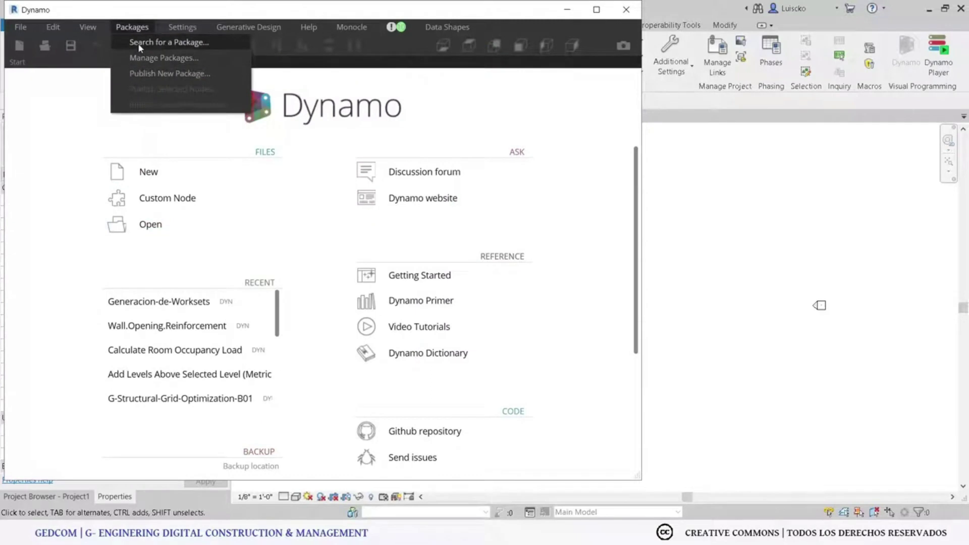
Search the online package list for 'structural' to find Structural Design.
click(137, 44)
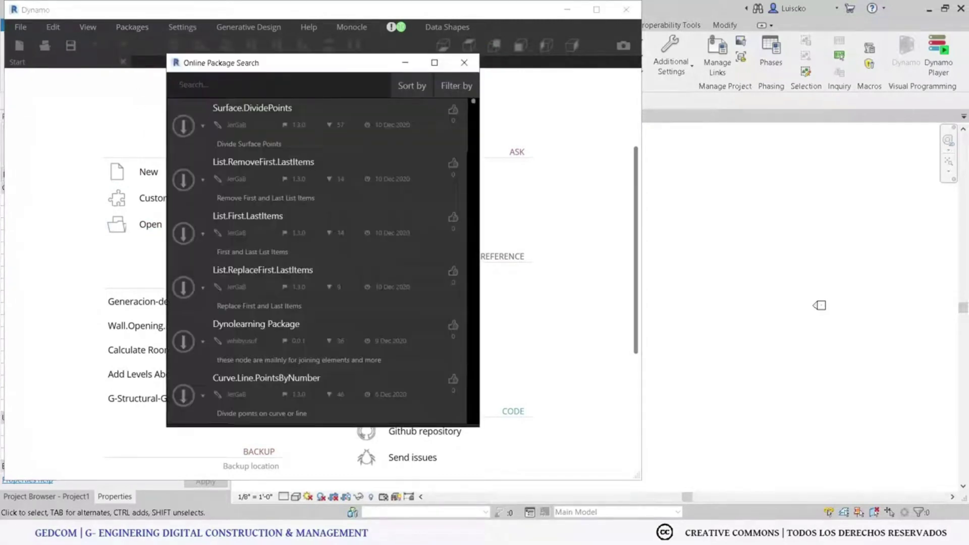
text(structu)
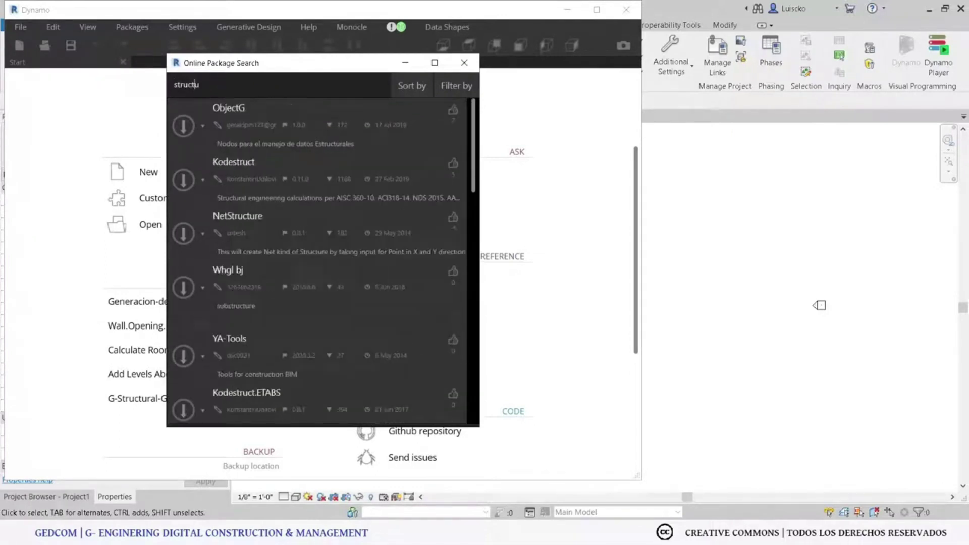
text(ral)
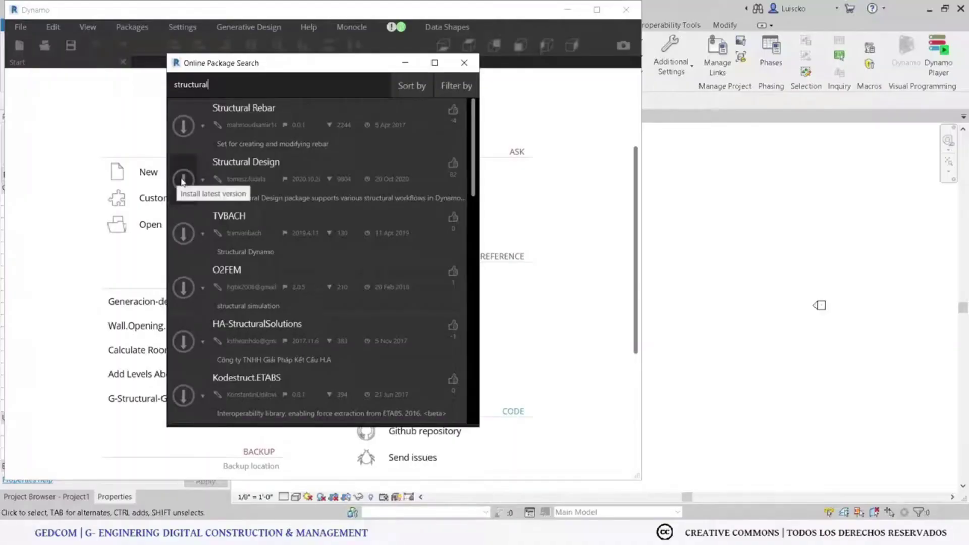
Attempt installing Structural Design 2020.10.20, keep the existing installed copy, and close the package search.
click(183, 180)
drag(297, 204, 323, 147)
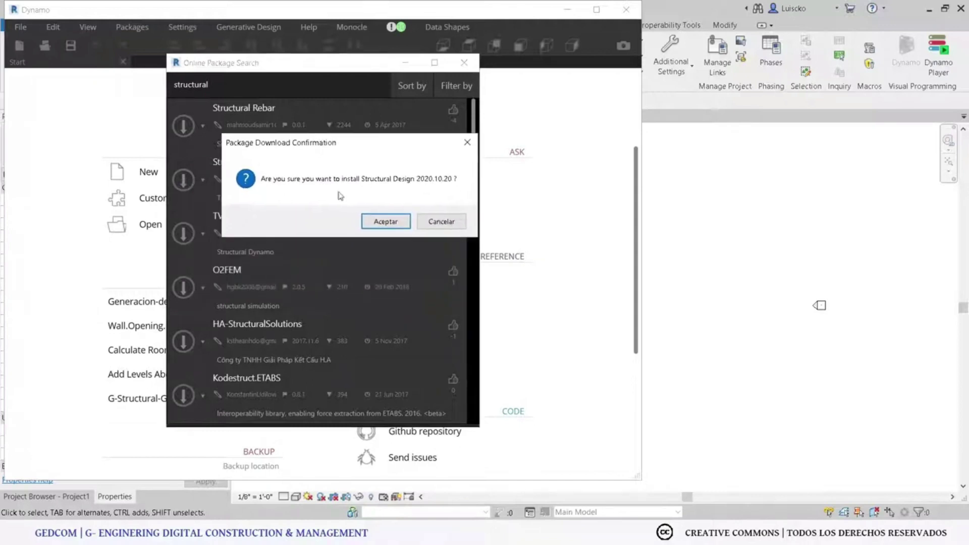
click(382, 223)
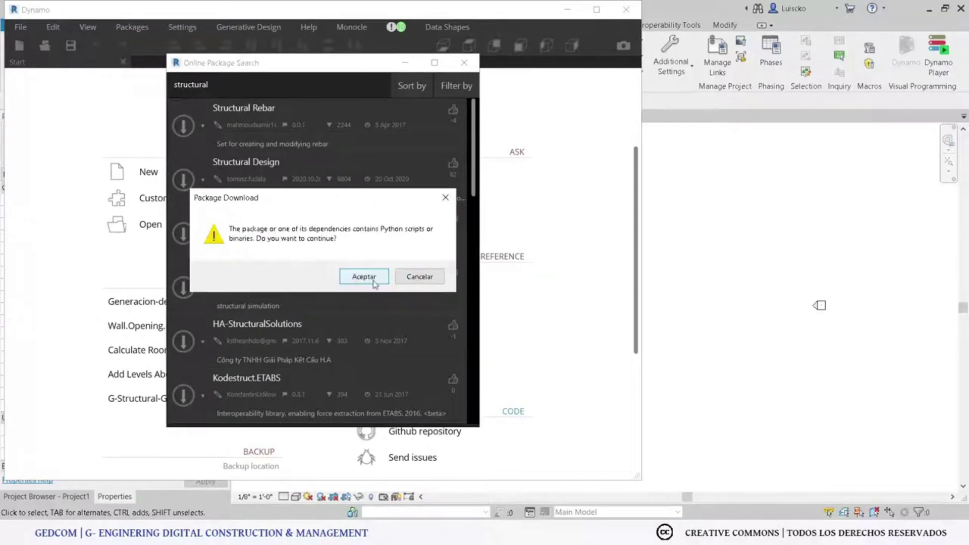
click(385, 281)
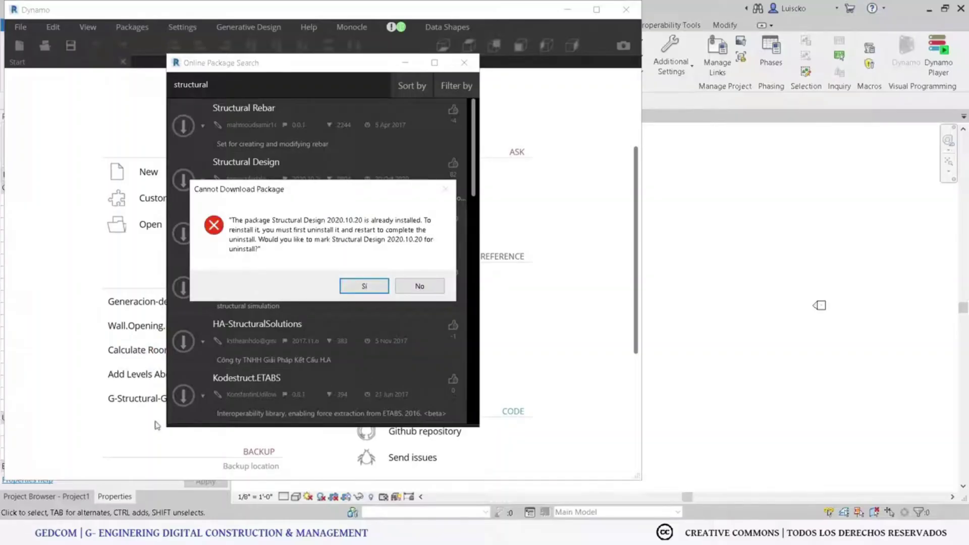
click(423, 286)
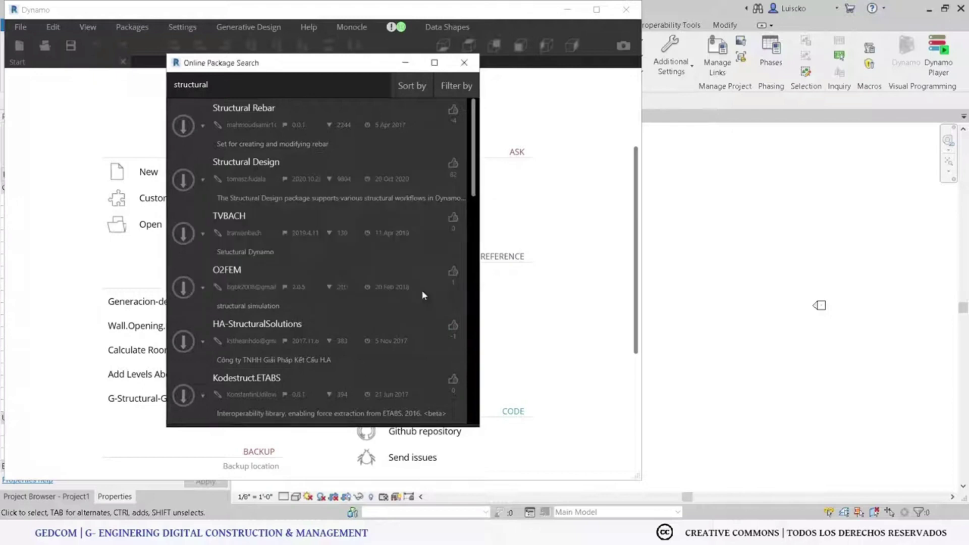
click(463, 62)
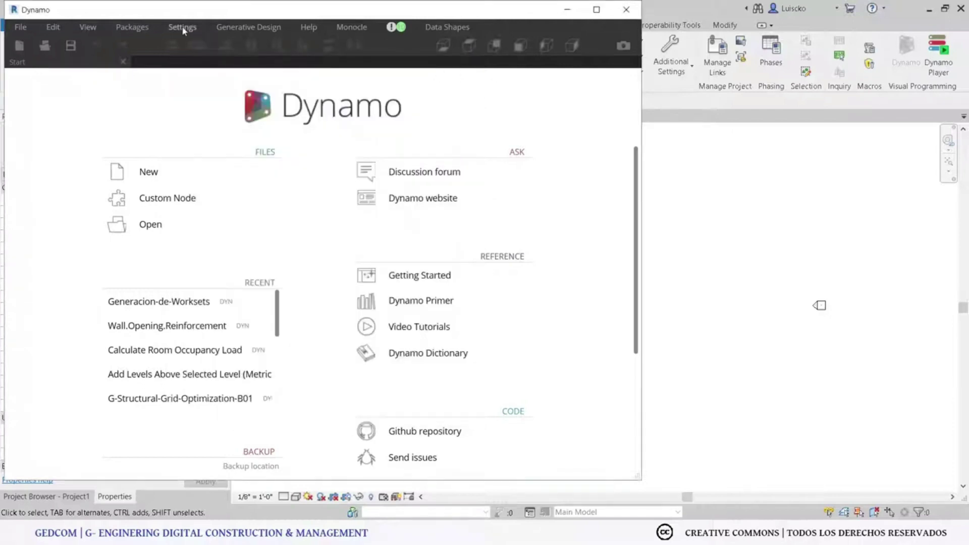
Browse the Installed Packages list and show the options for Ampersand 2019.12.31.
click(141, 28)
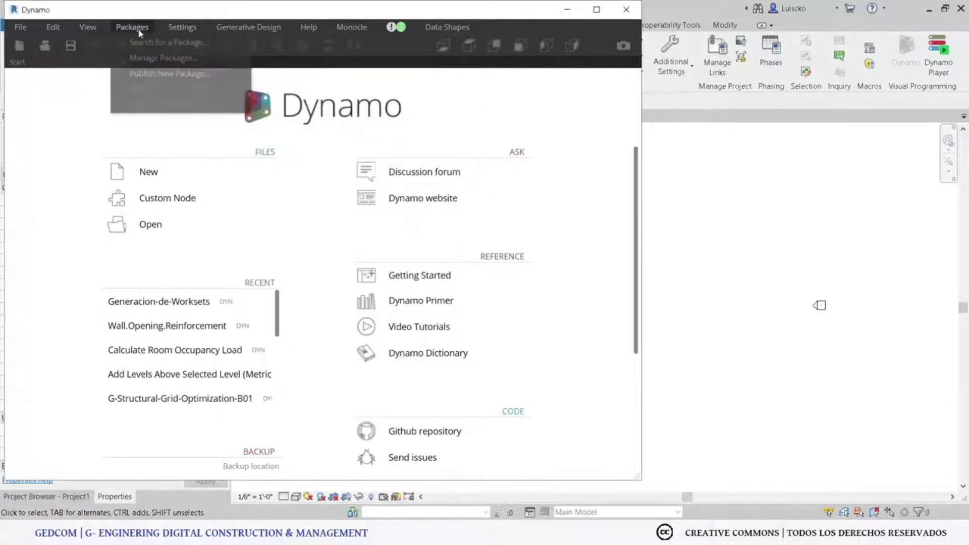
click(143, 61)
scroll(474, 232, down, 3)
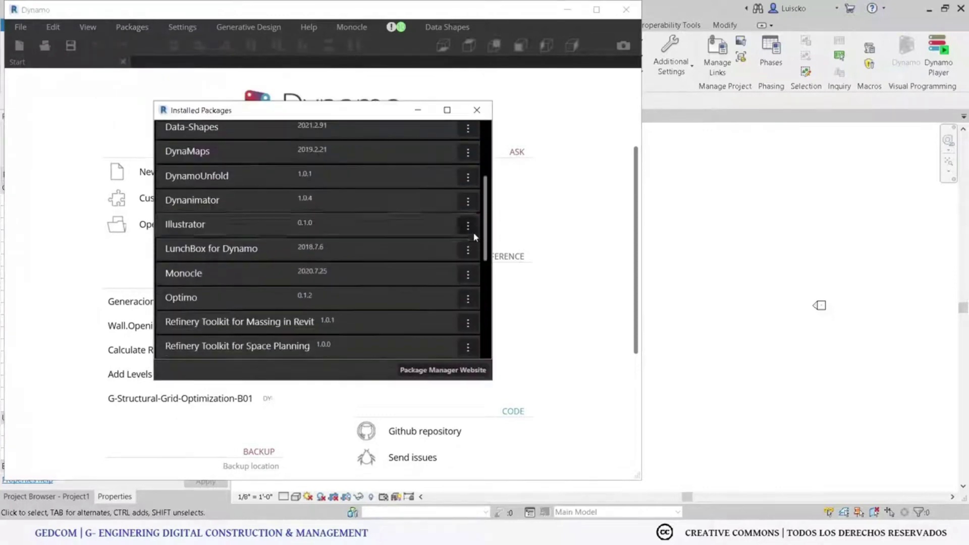
scroll(469, 197, down, 3)
scroll(470, 205, up, 5)
scroll(456, 166, up, 5)
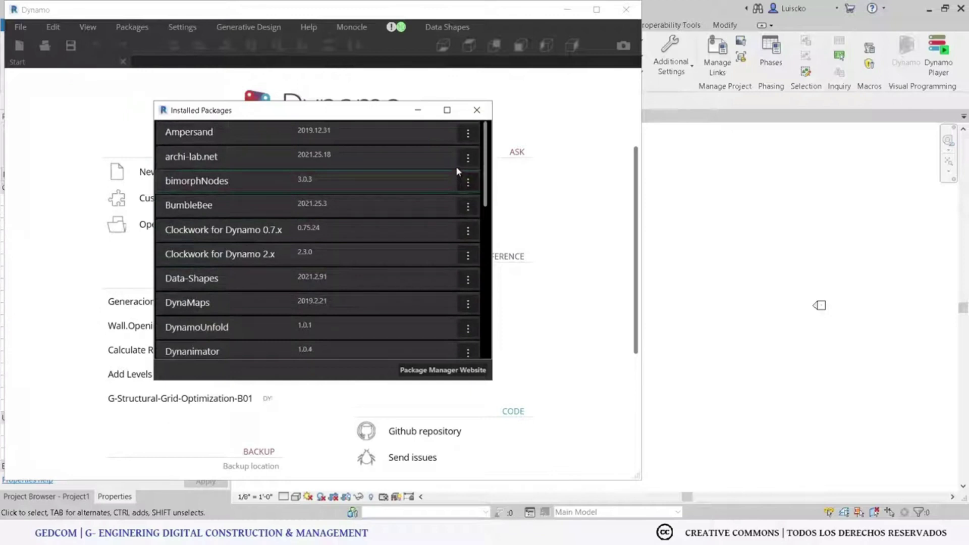
click(468, 137)
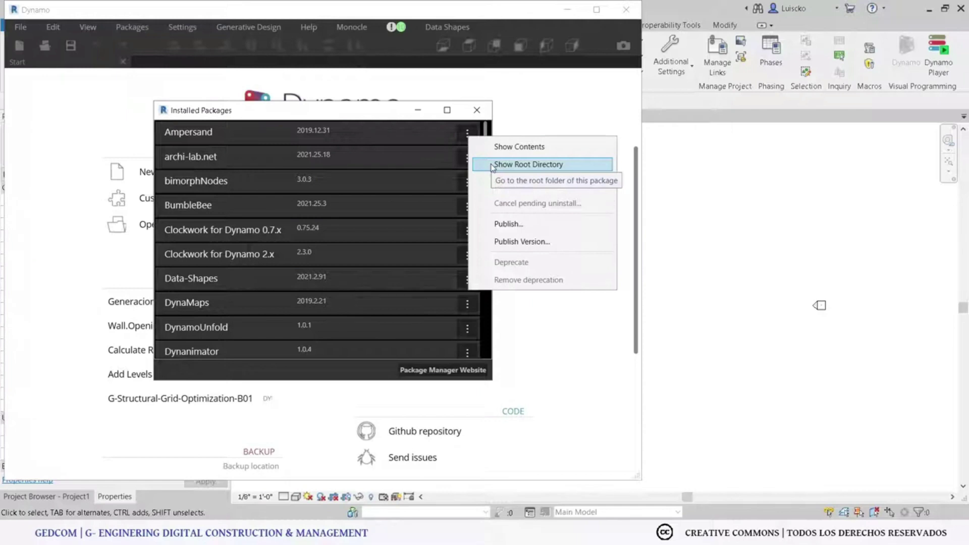
Open Ampersand's folder, go up to the 2.6 packages folder, then open Archivos-Curso on the desktop.
click(492, 166)
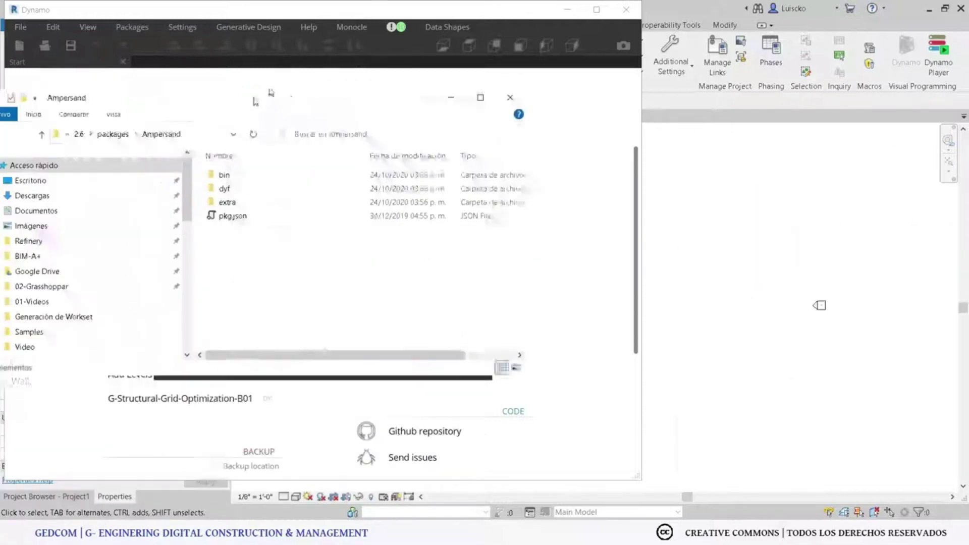
click(286, 61)
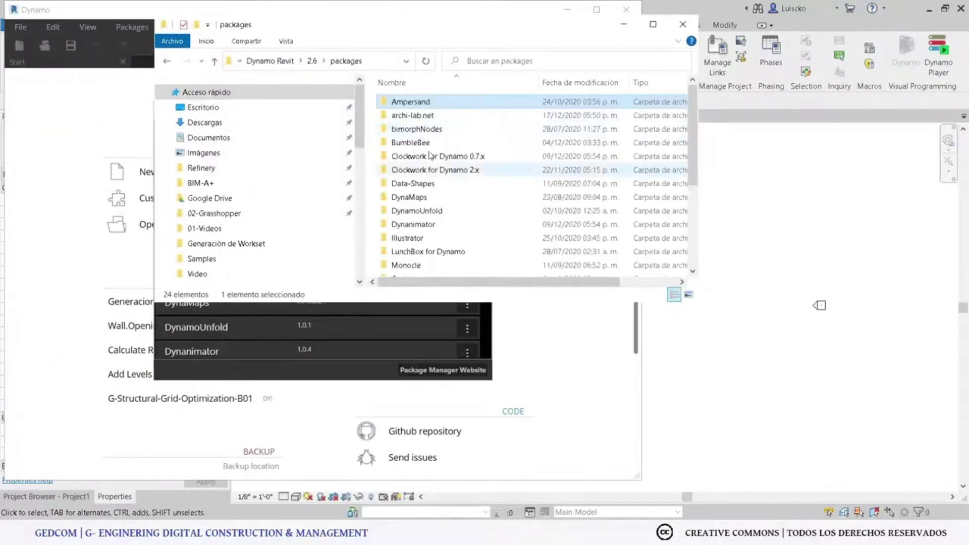
scroll(428, 189, down, 4)
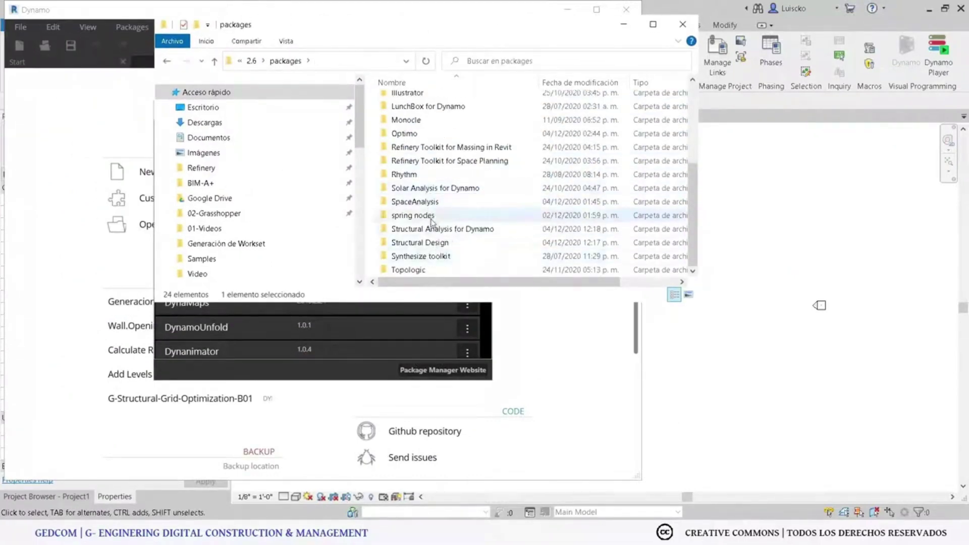
scroll(431, 217, up, 2)
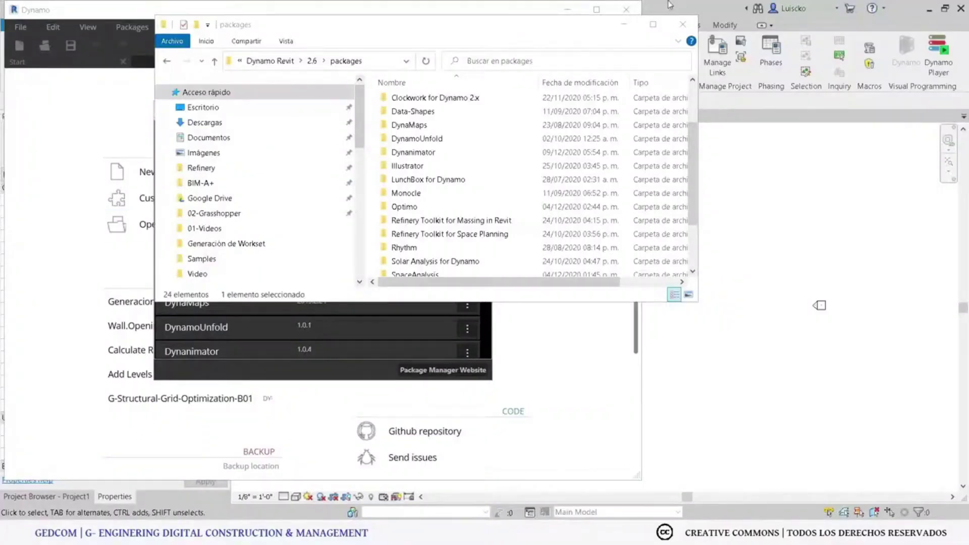
click(202, 108)
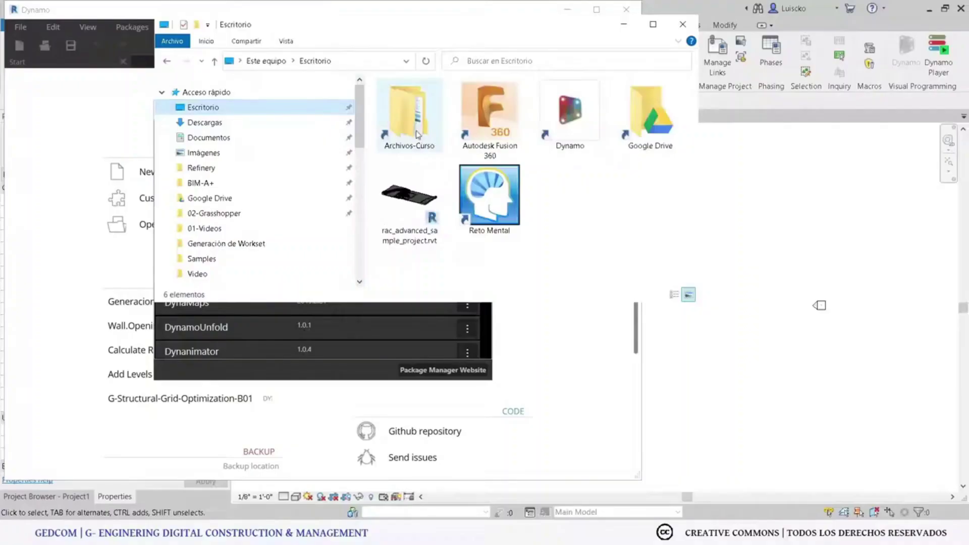
double_click(417, 135)
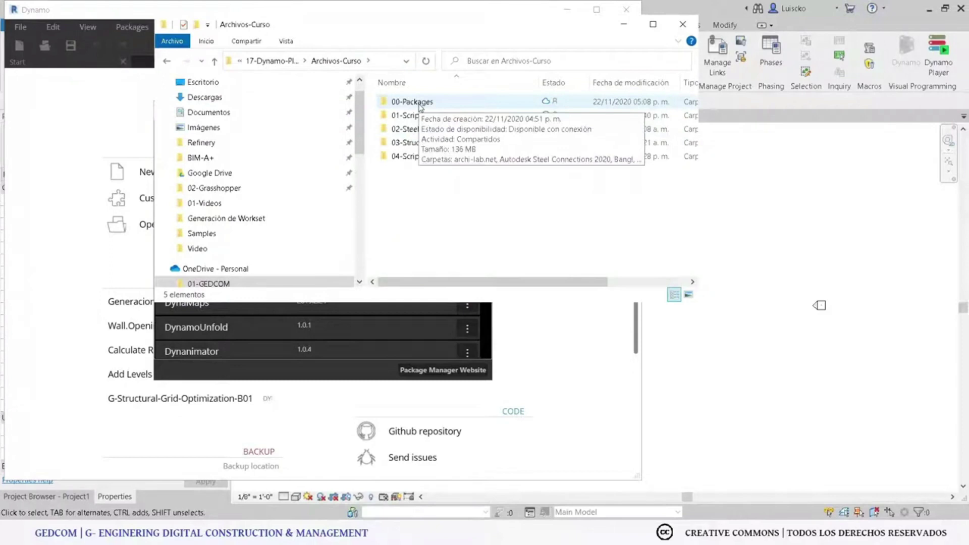
Open 00-Packages and select all seven course package folders, including Structural Design.
double_click(420, 103)
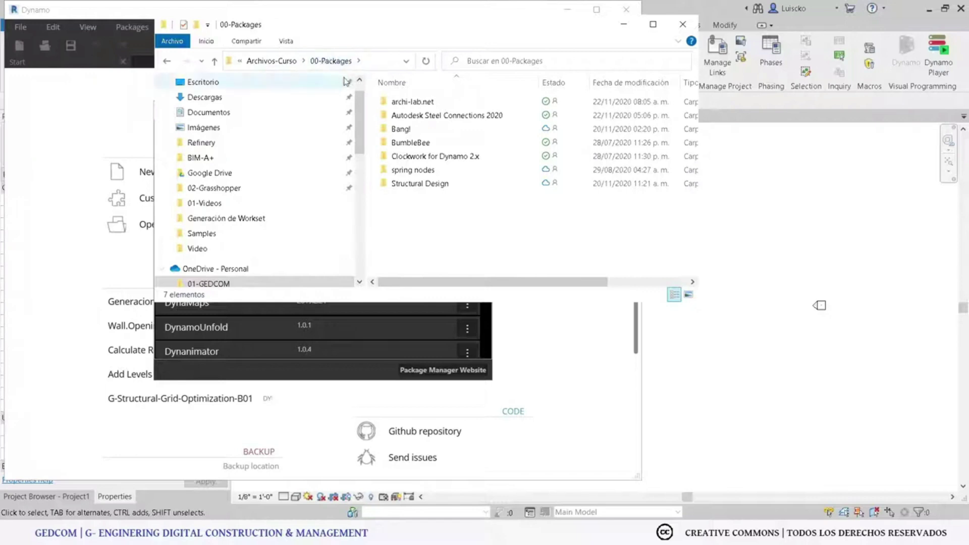
drag(430, 222, 401, 98)
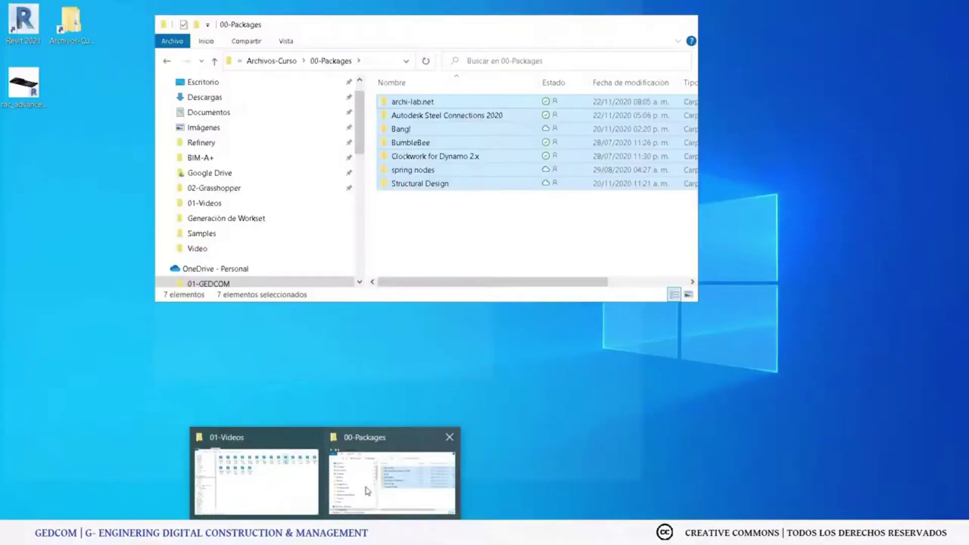
Close the 00-Packages window and paste the copied folders into the Dynamo Revit 2.6 packages folder.
click(368, 492)
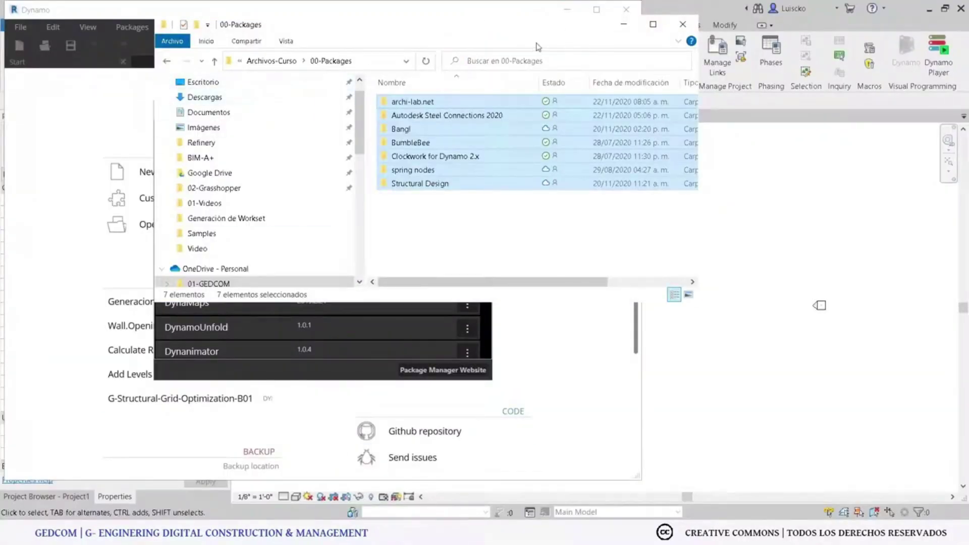
click(683, 24)
click(468, 134)
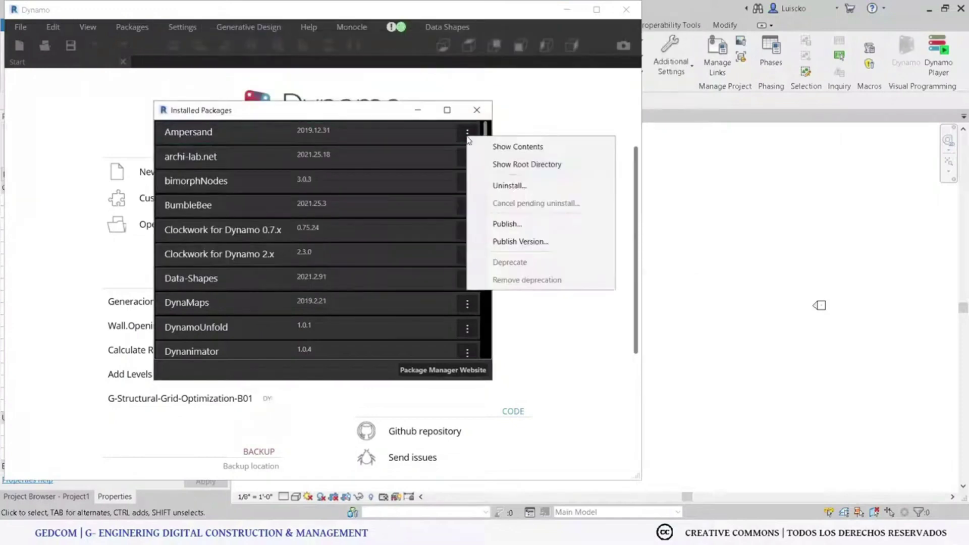
click(527, 164)
click(303, 77)
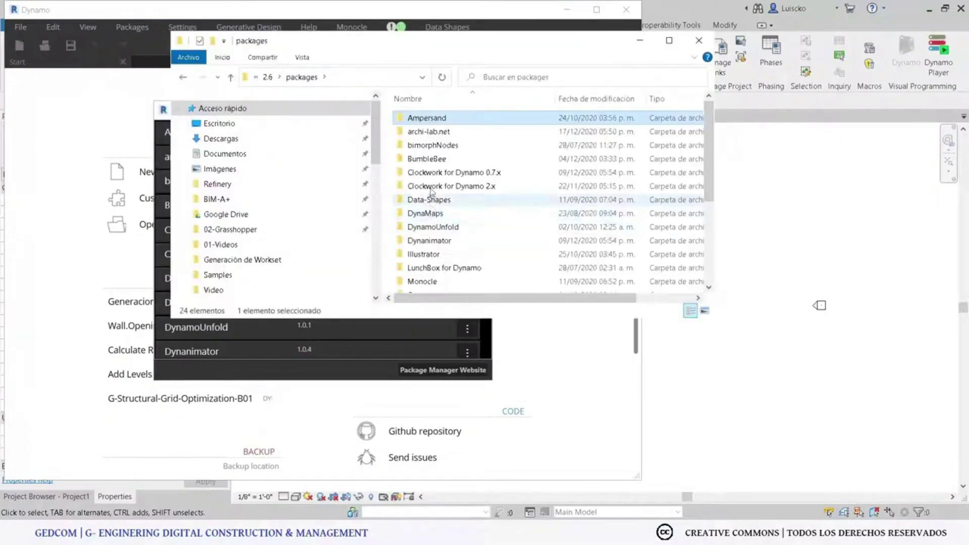
scroll(431, 192, down, 4)
right_click(390, 212)
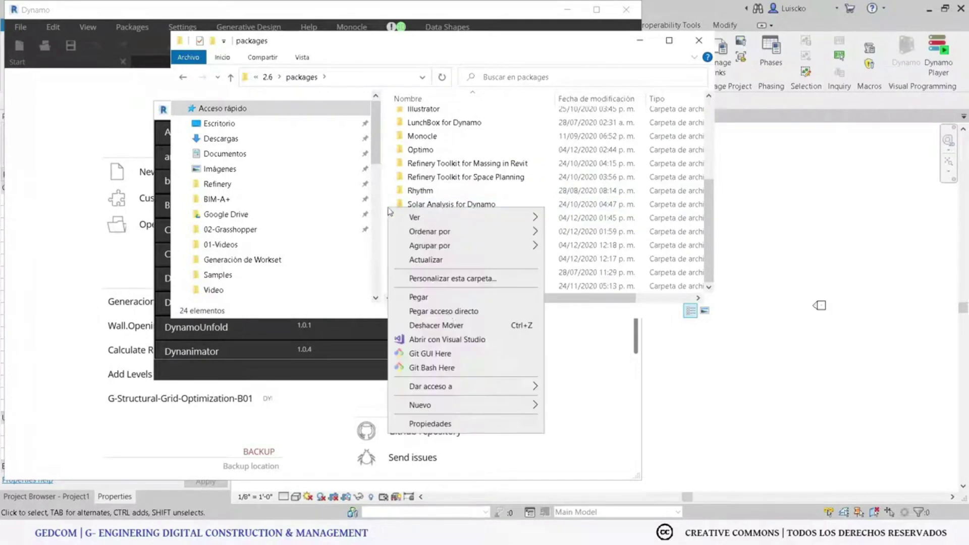
click(419, 297)
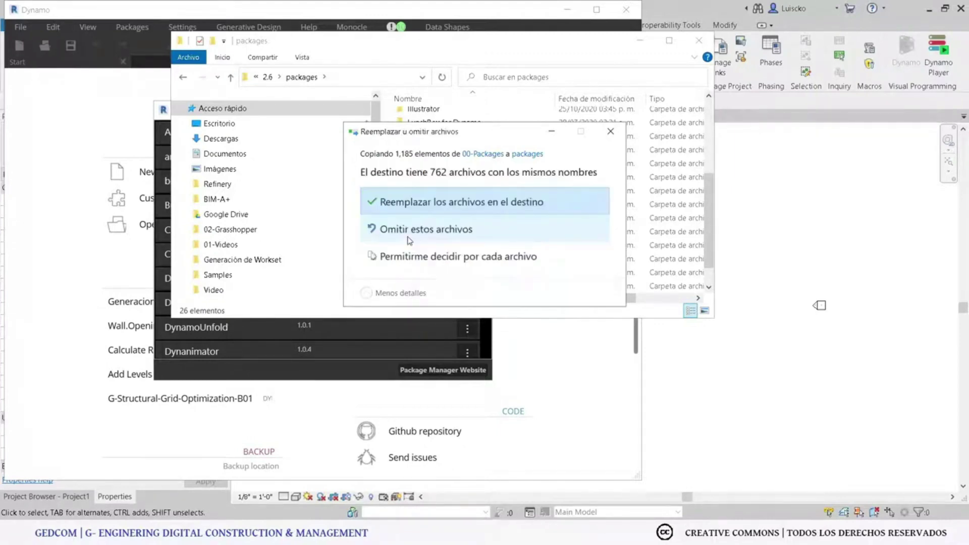
Resolve the 762 same-named files, skip the in-use bin folder, then close Explorer, Installed Packages and Dynamo.
click(437, 214)
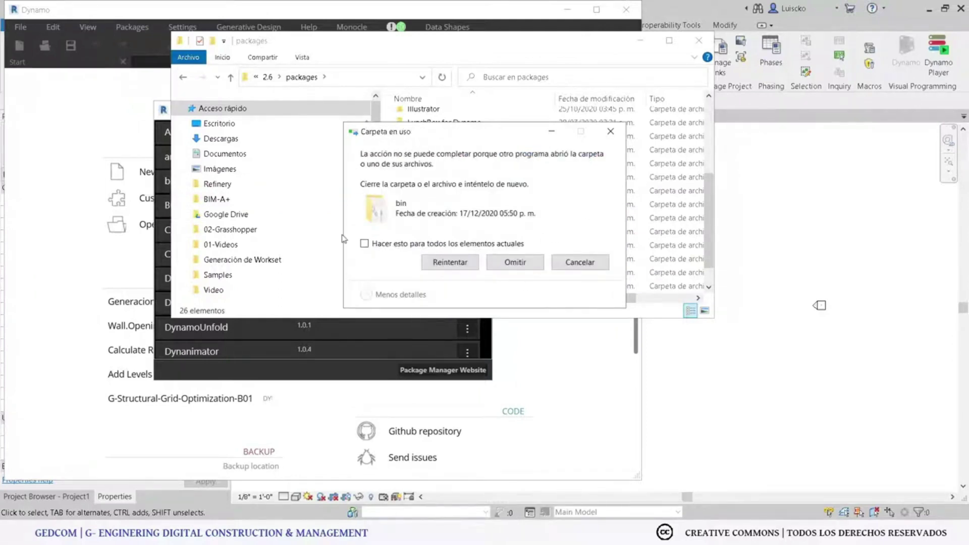
click(519, 264)
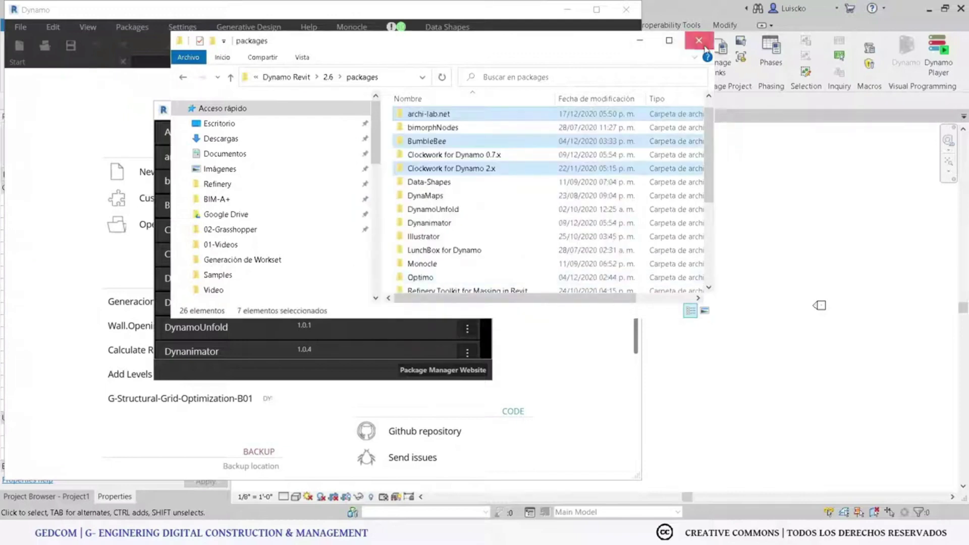
click(705, 47)
click(485, 108)
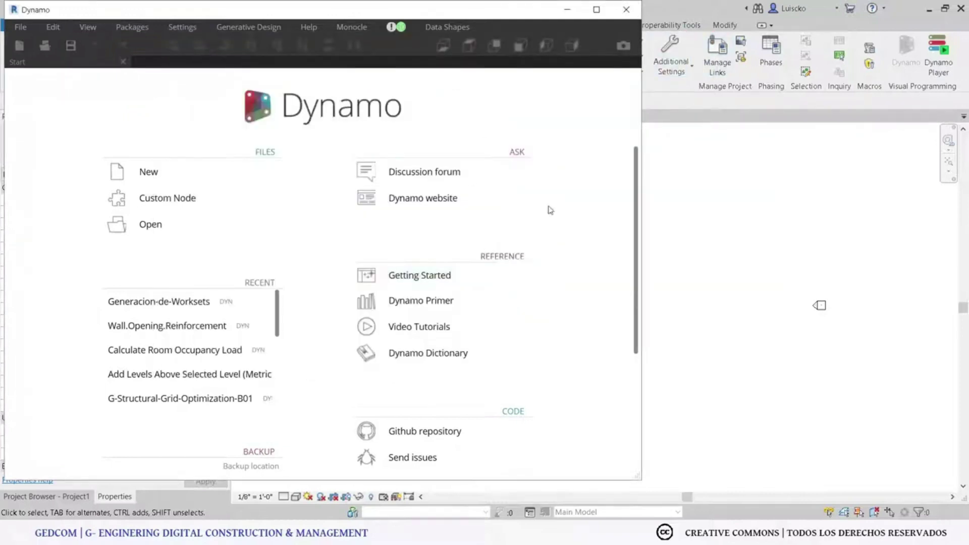
click(628, 7)
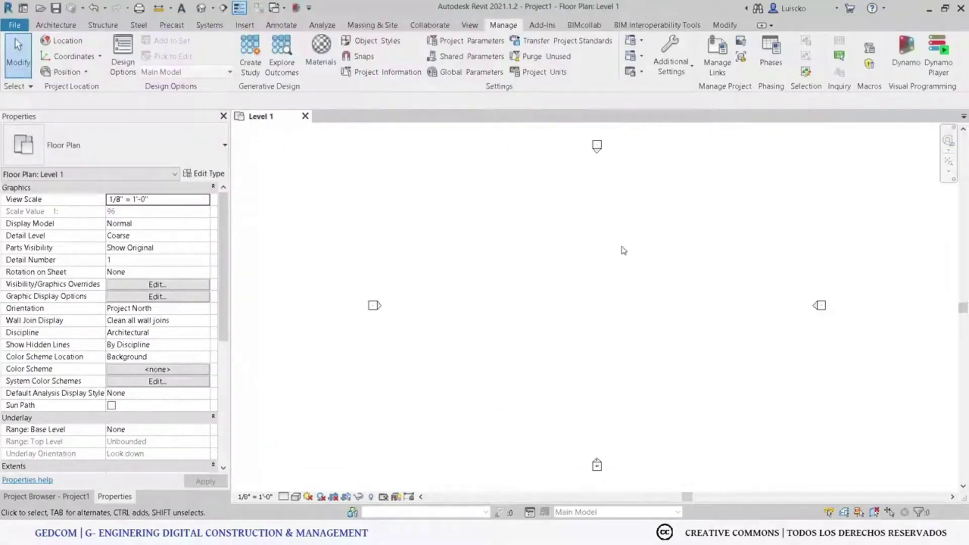